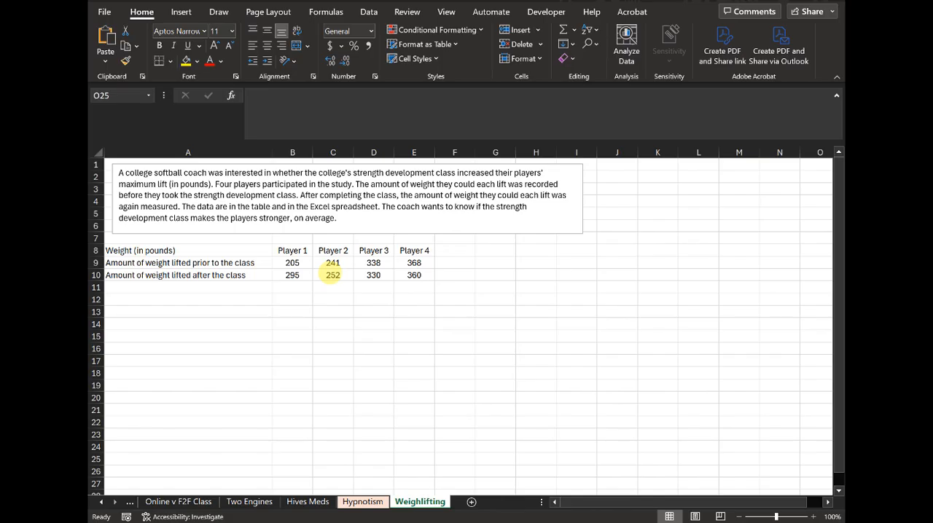
Step: Label A11 "Difference" and calculate Player 1's after-minus-before difference in B11 with =B10-B9
click(245, 288)
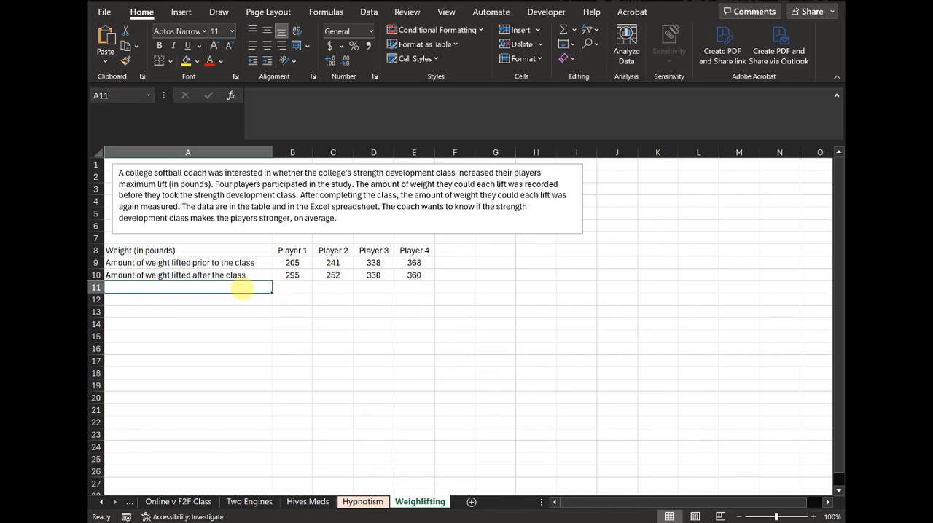
text(Difference)
key(Tab)
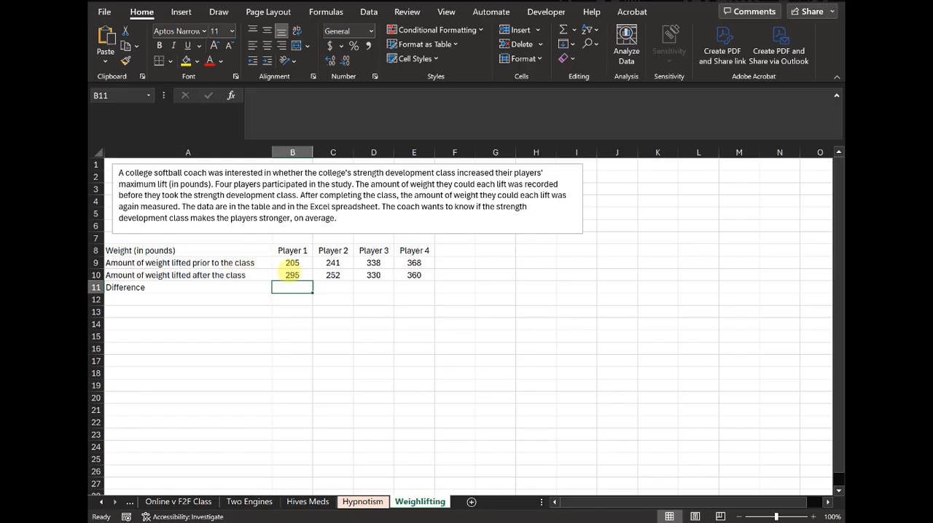
text(=)
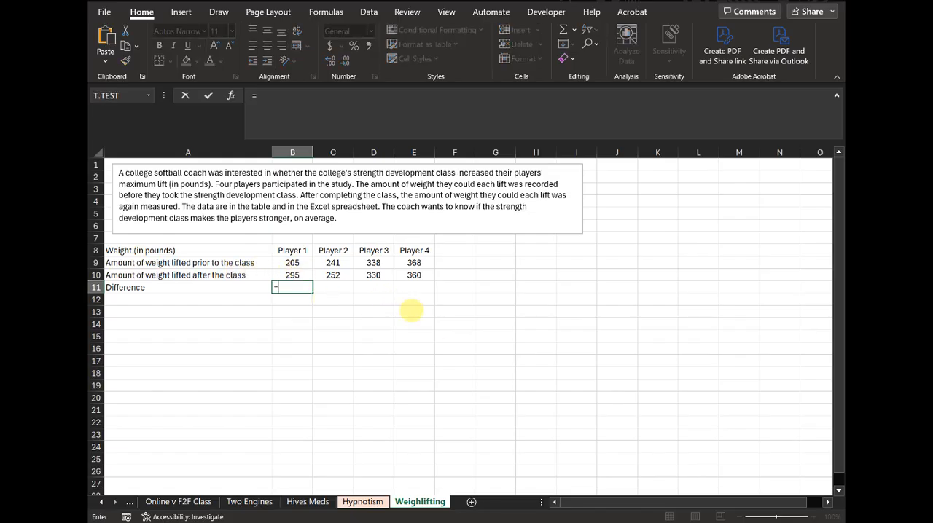
click(300, 274)
text(-)
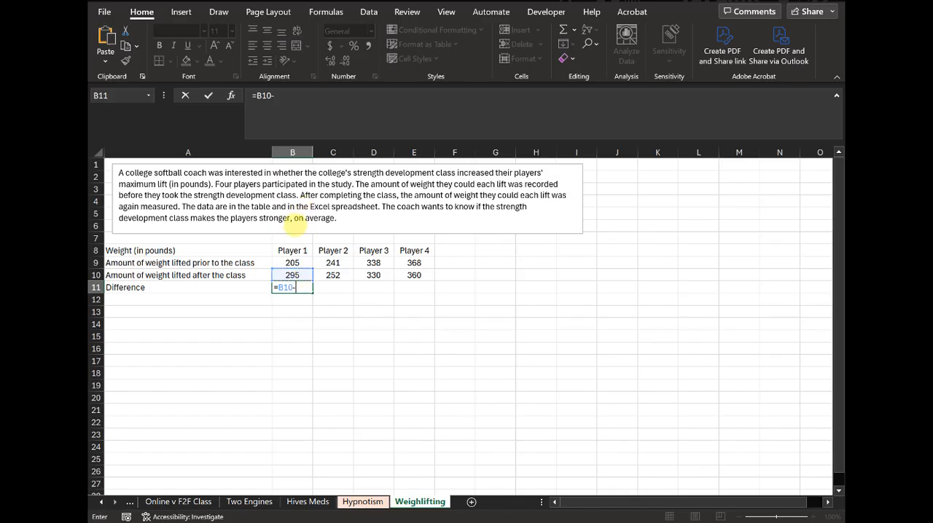
click(292, 263)
key(Return)
Step: Fill the difference formula from B11 across to E11 and centre the row's values
click(306, 287)
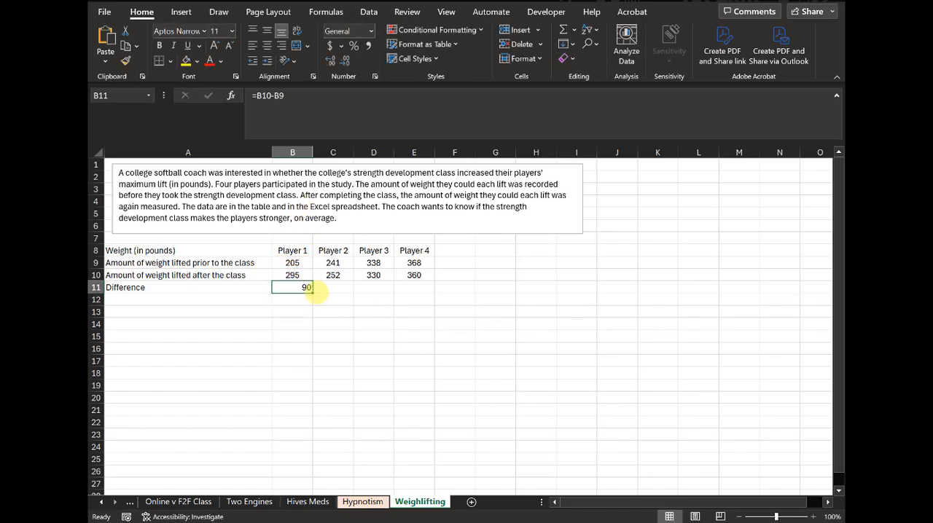
drag(313, 293, 435, 298)
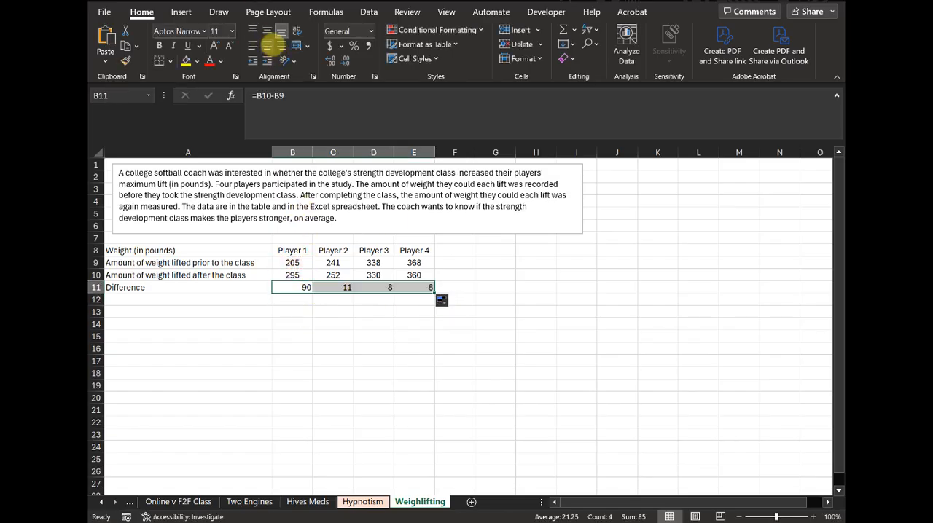
click(349, 373)
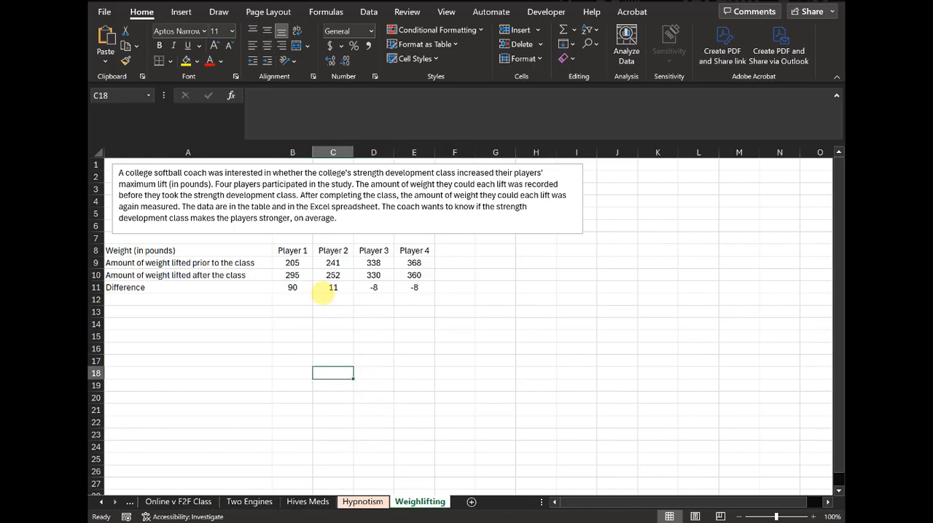
Step: Insert a text box in the empty area below the table, spanning about columns B to F and rows 16 to 19
click(294, 300)
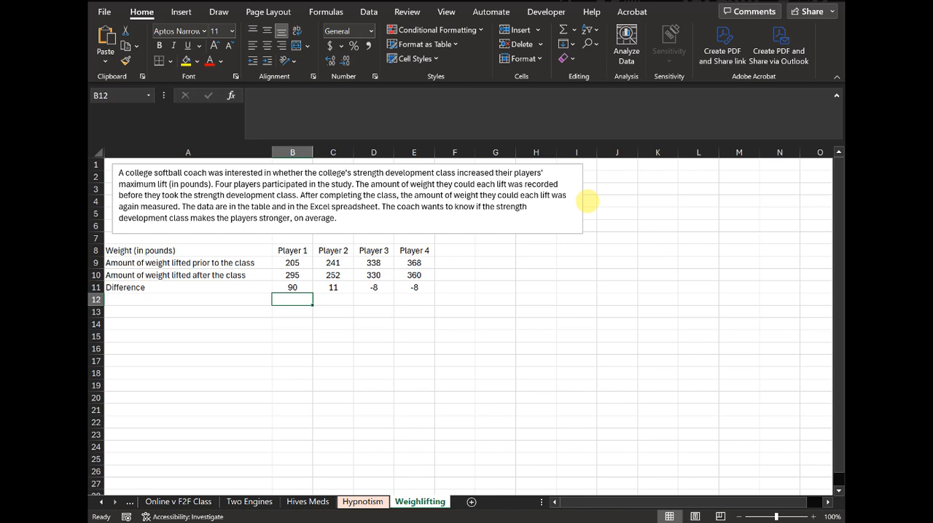
click(181, 12)
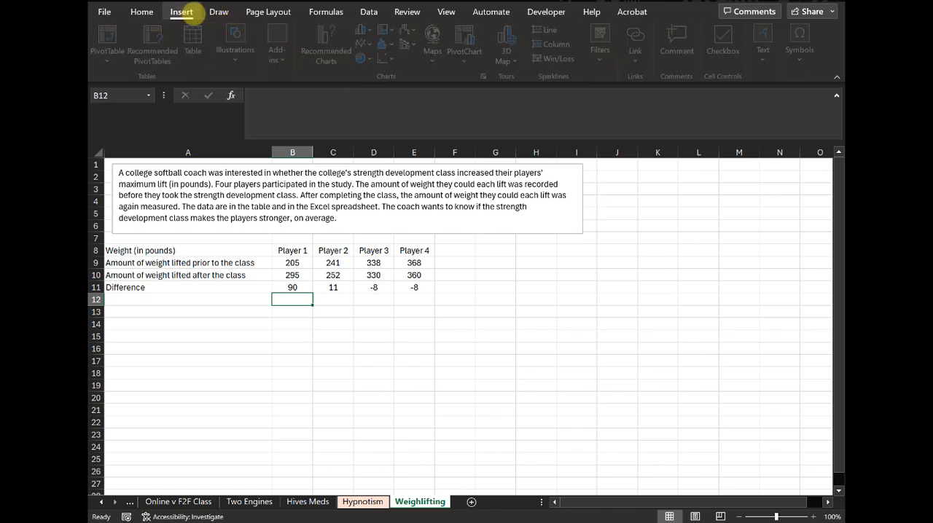
click(766, 55)
click(702, 101)
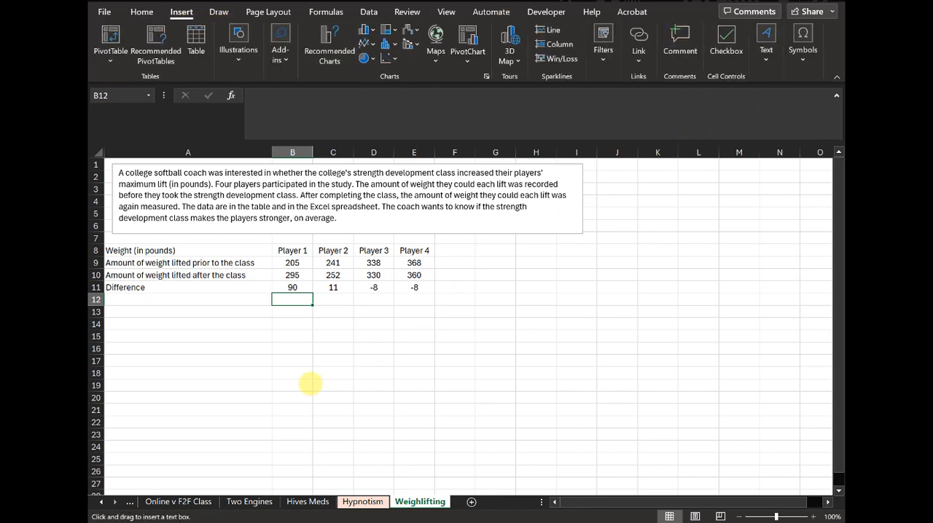
mouse_move(285, 341)
mouse_down()
mouse_move(440, 369)
mouse_move(471, 386)
mouse_up()
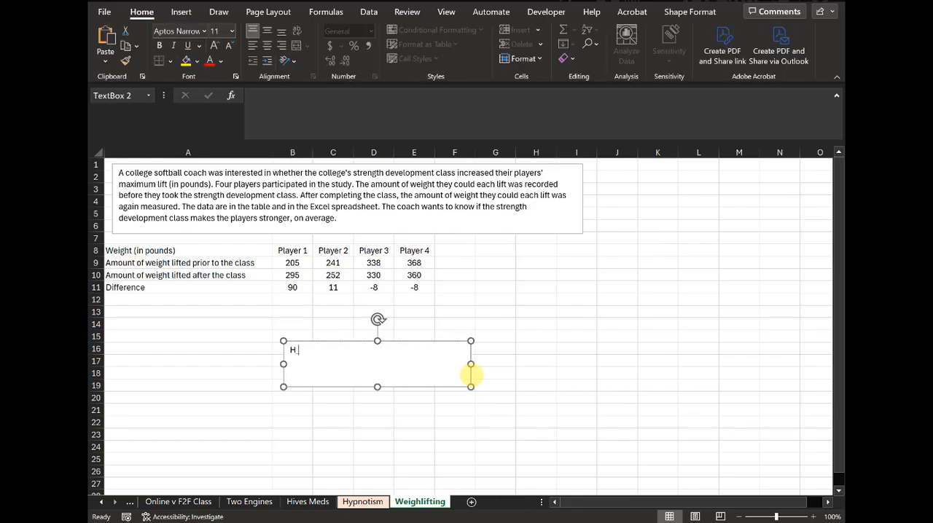
Step: Enter the alternative hypothesis H_A: μ_d > 0 as an equation in the text box
text(H)
key(BackSpace)
key(alt+=)
text(H)
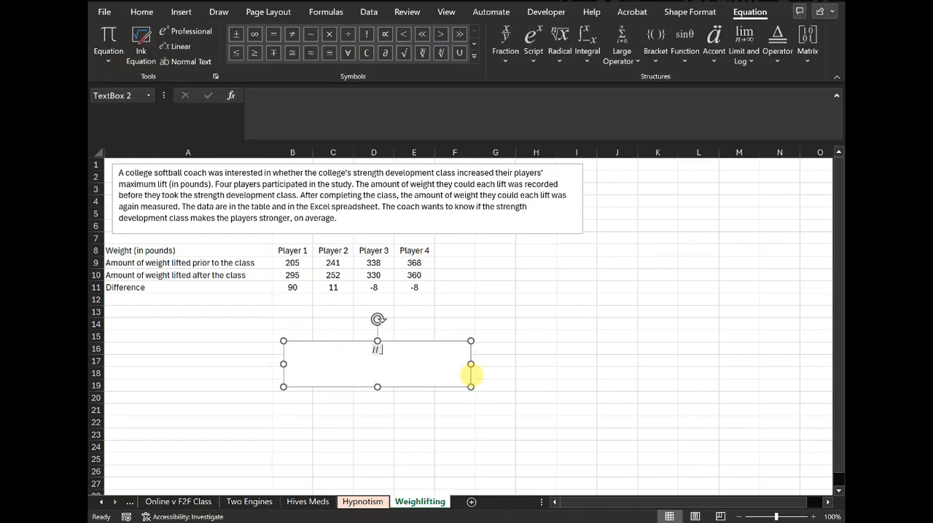
text(_A)
text(: )
text(\mu _d)
text( >)
text(0)
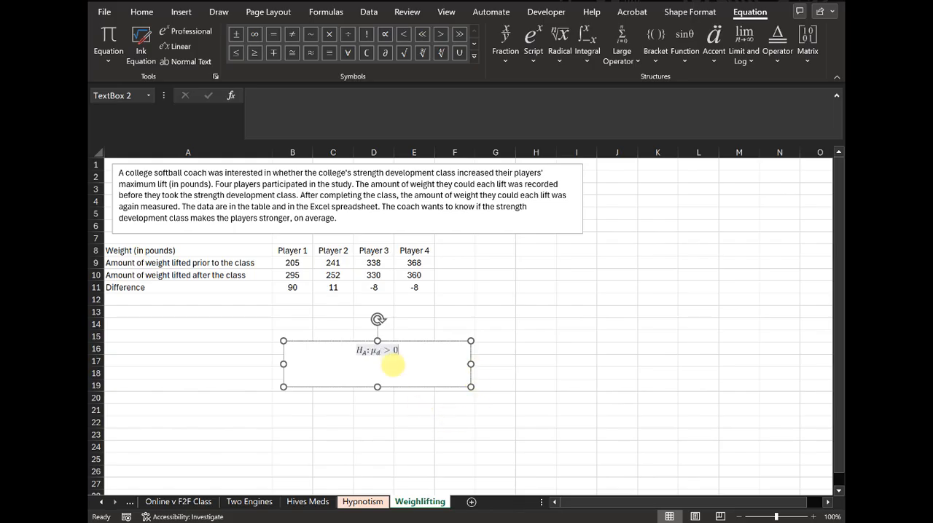
Step: Add the null hypothesis H_0: μ_d ≤ 0 as an equation on a new line above the alternative hypothesis
click(352, 351)
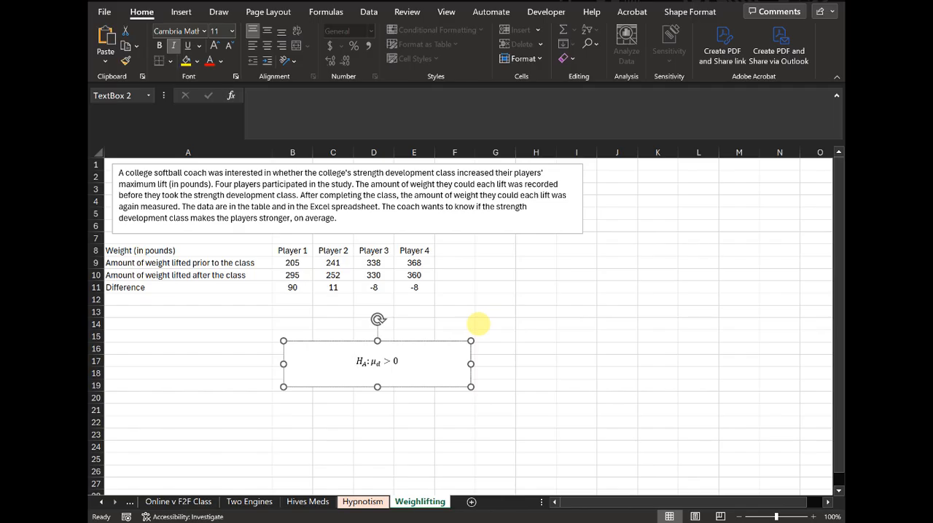
key(alt+equal)
text(H_0)
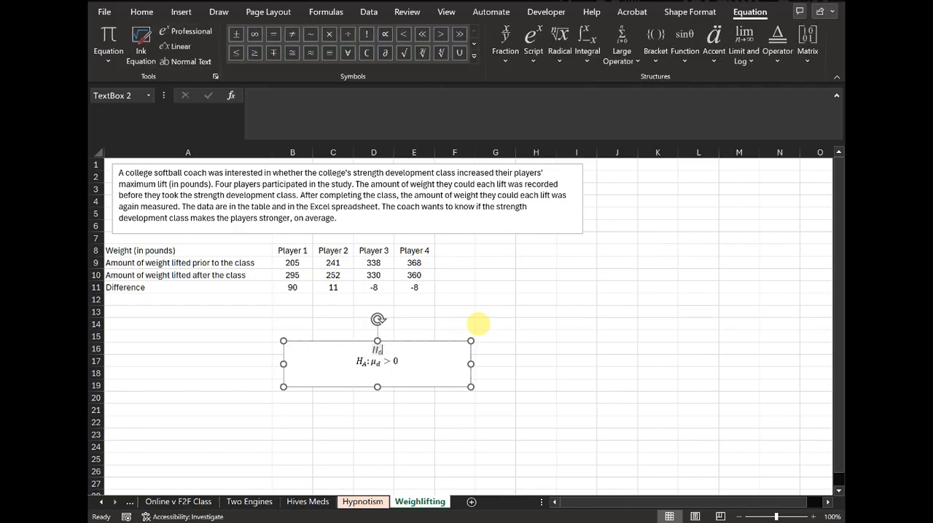
key(Right)
text(:\mu _d)
key(Right)
text(\le )
text(0)
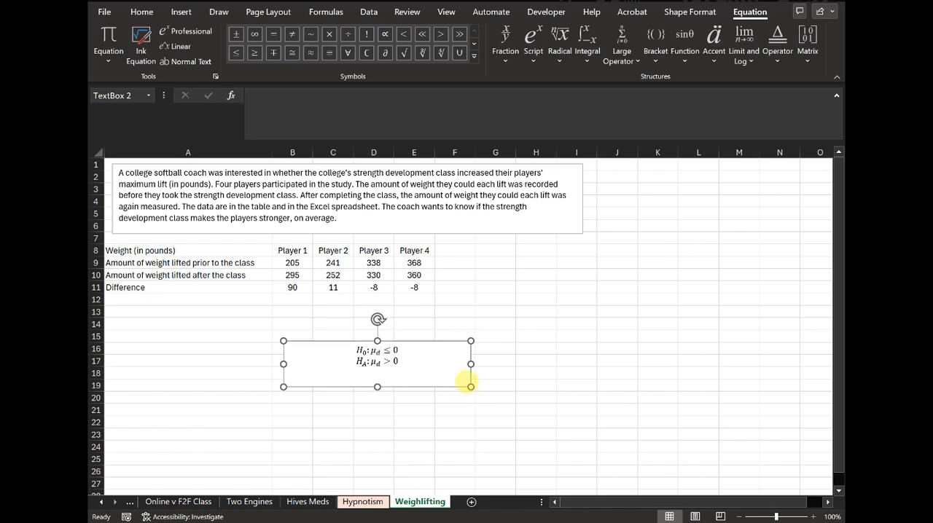
Step: Shrink the hypotheses text box to fit its two equations and move it into column A just below the Difference row
drag(470, 386, 366, 371)
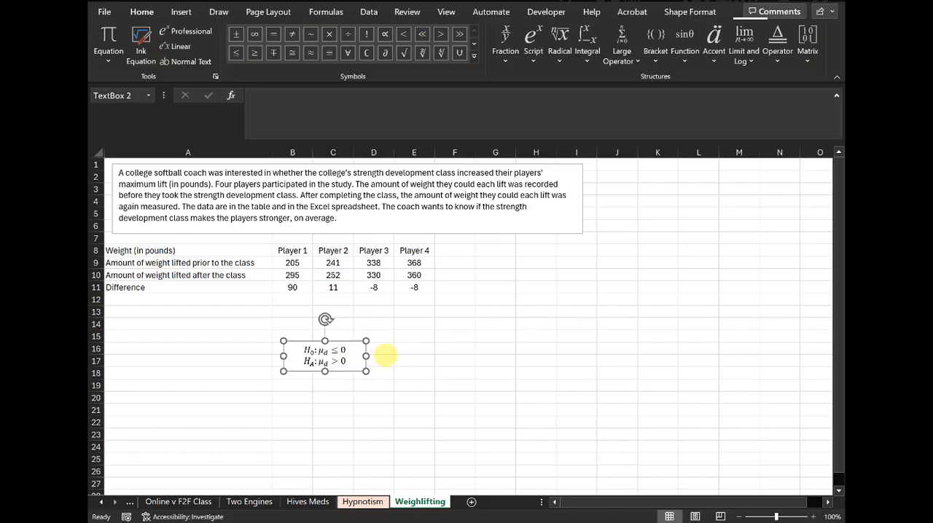
click(387, 356)
click(324, 342)
drag(325, 341, 155, 298)
click(249, 319)
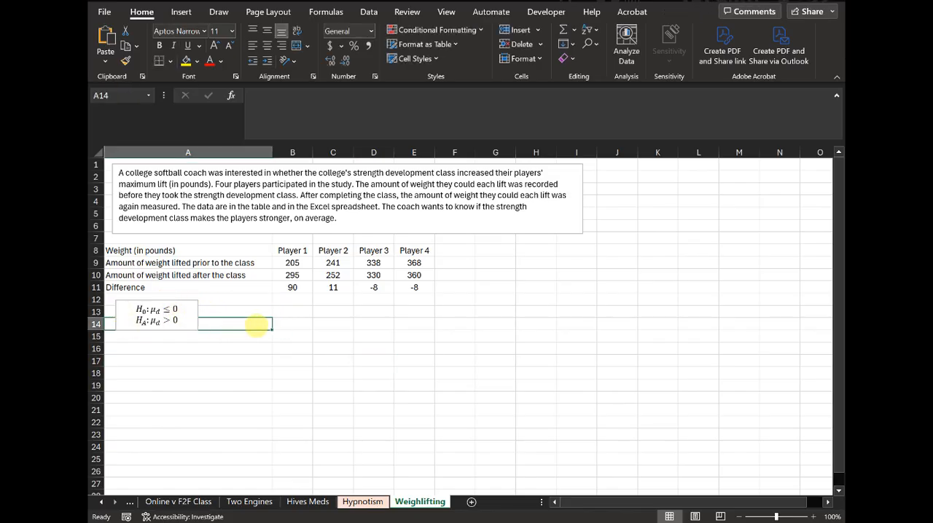
Step: Label cell B13 "Mean of differences"
click(291, 300)
click(293, 312)
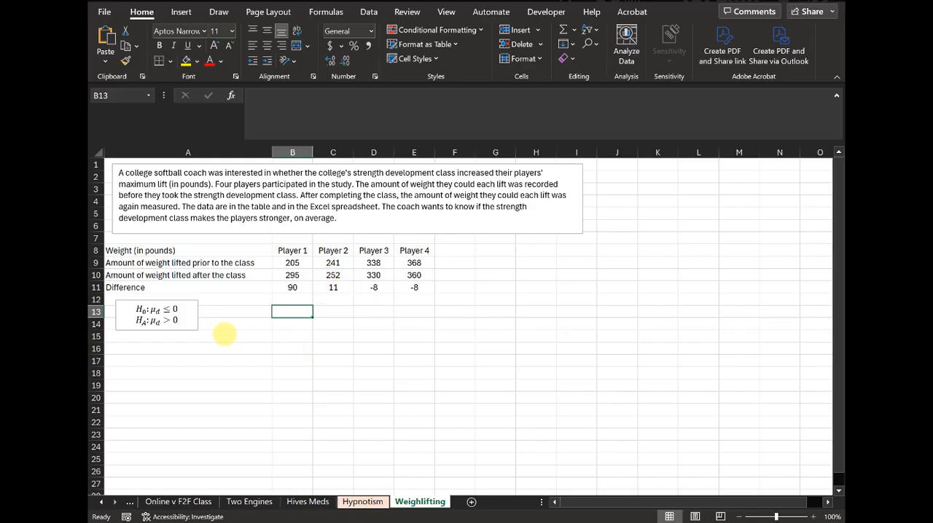
text(Mean)
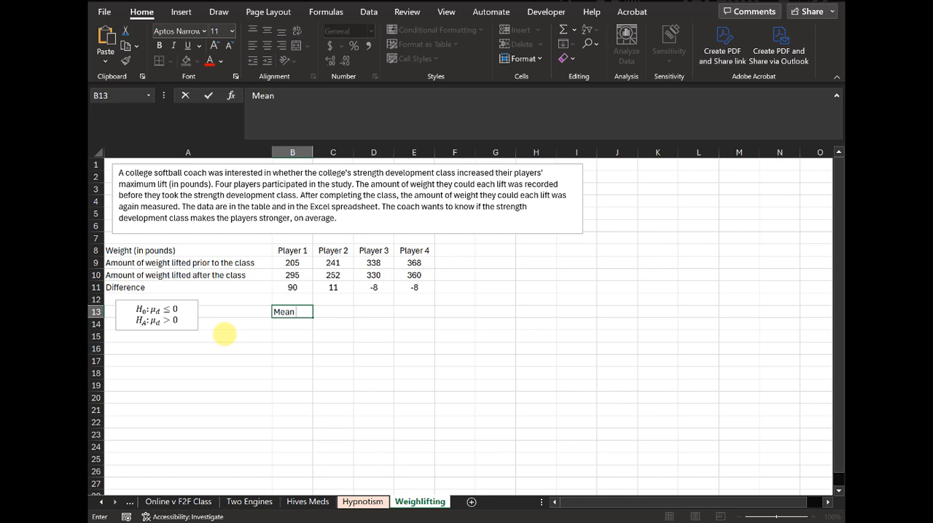
text(of differences)
key(Return)
Step: Label cell B14 "Std dev of differences" and widen column B so both labels fit
text(Std)
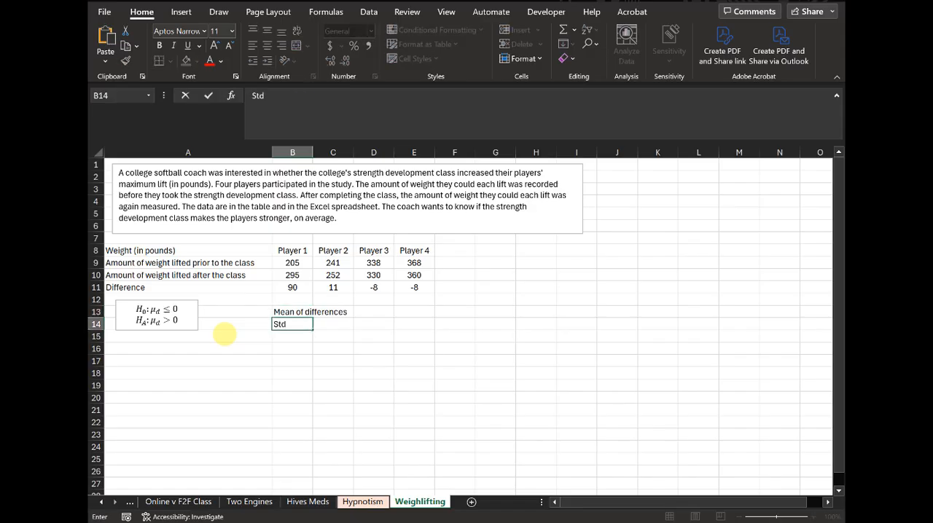
text( dev of difference)
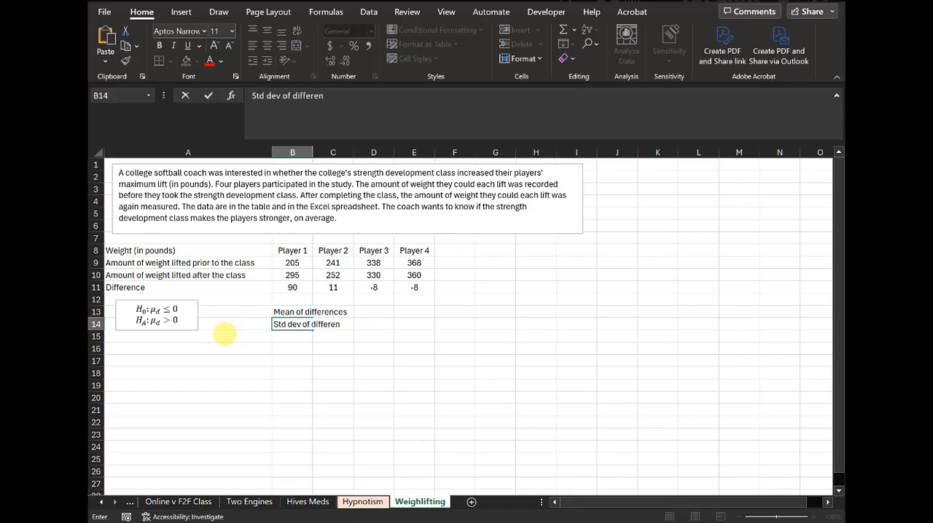
key(Return)
key(Left)
key(Up)
key(Right)
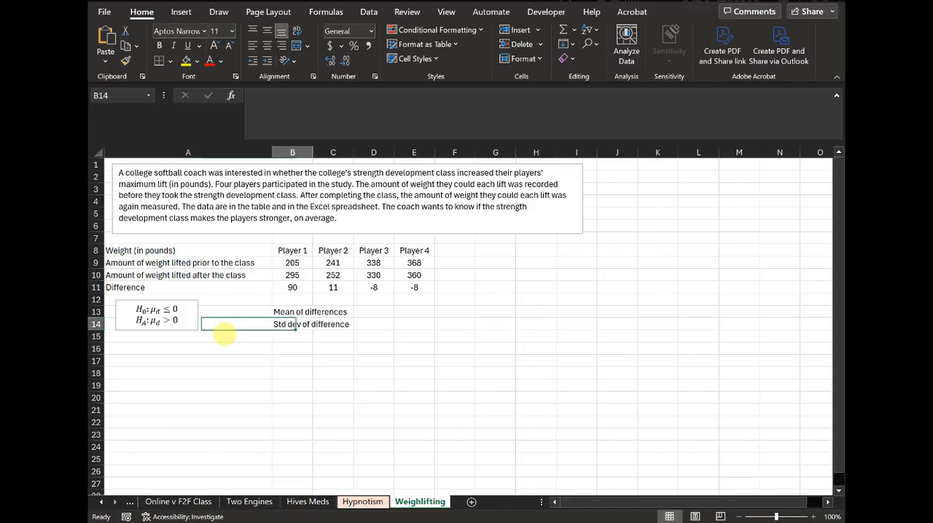
key(F2)
text(s)
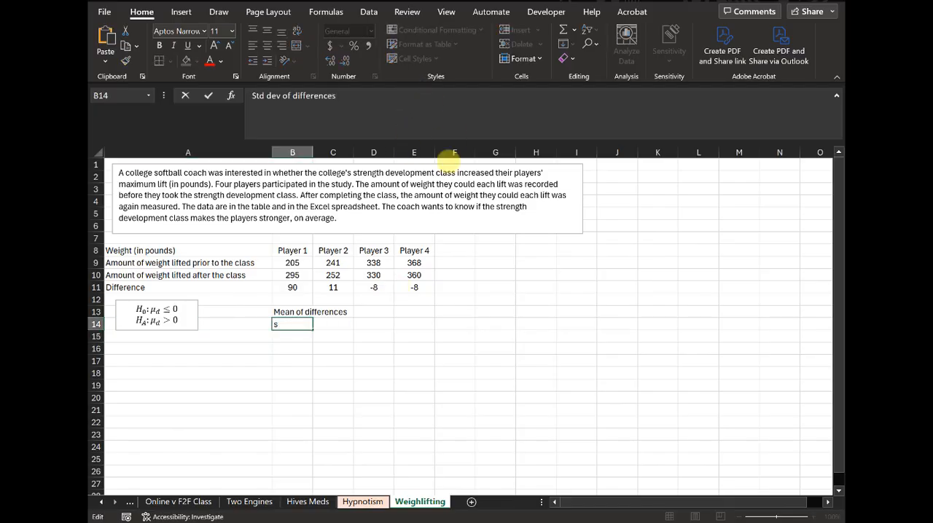
key(Return)
drag(313, 151, 363, 151)
Step: Calculate the mean of the four differences in C13 with the AVERAGE function over B11:E11
click(390, 314)
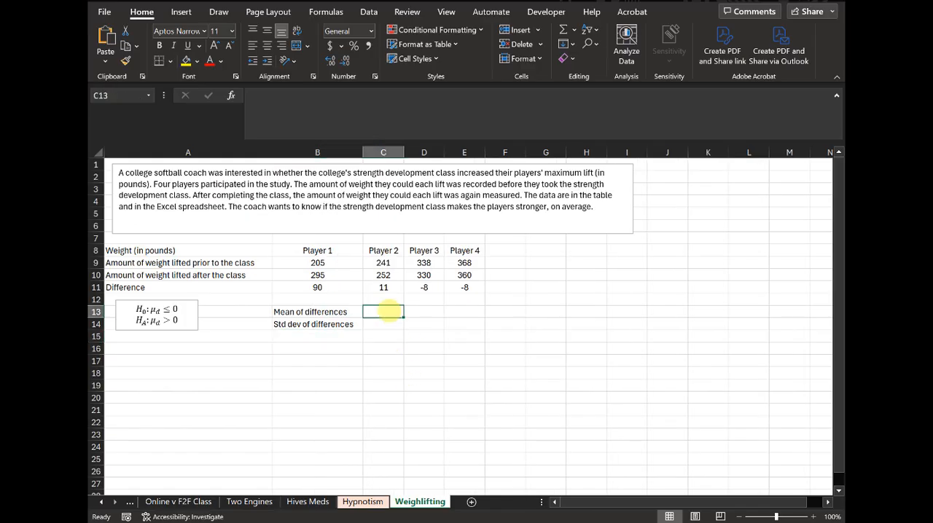
text(=average()
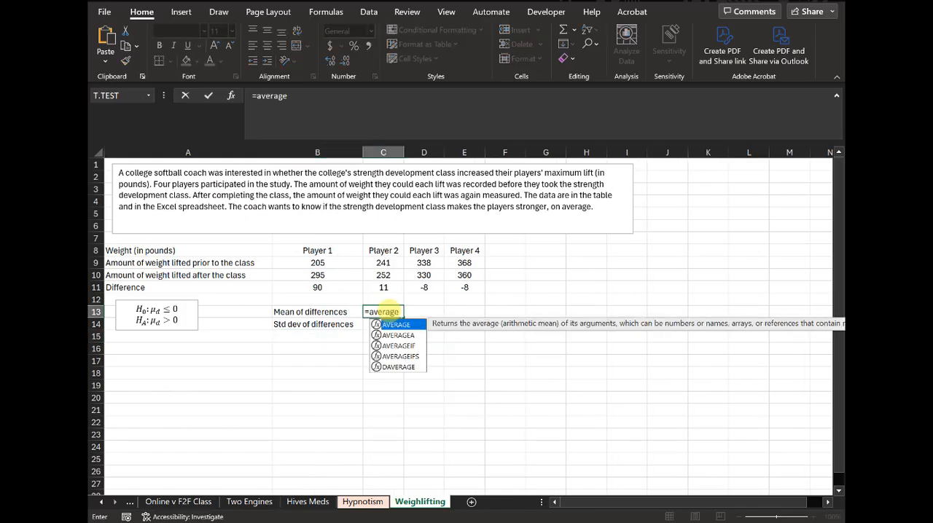
drag(464, 288, 328, 277)
text())
key(Return)
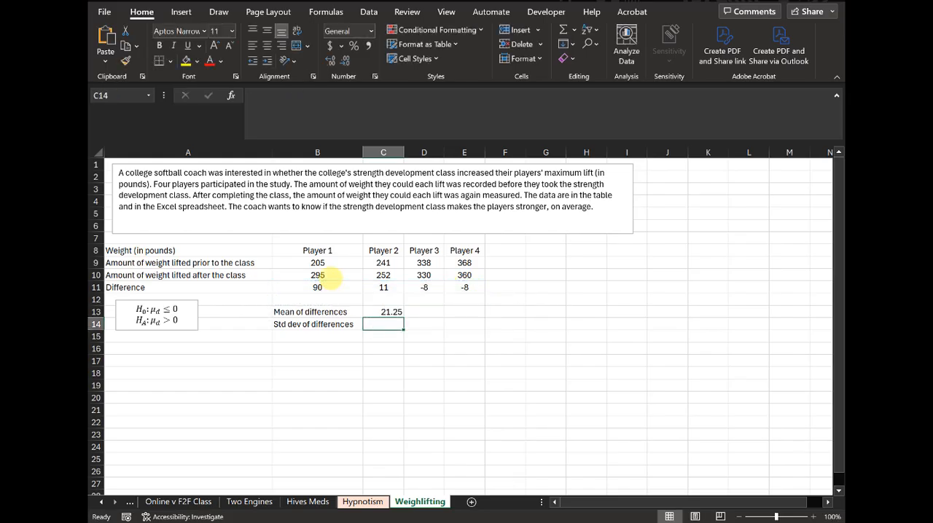
Step: Calculate the sample standard deviation of the differences in C14 with STDEV.S over B11:E11
text(=std)
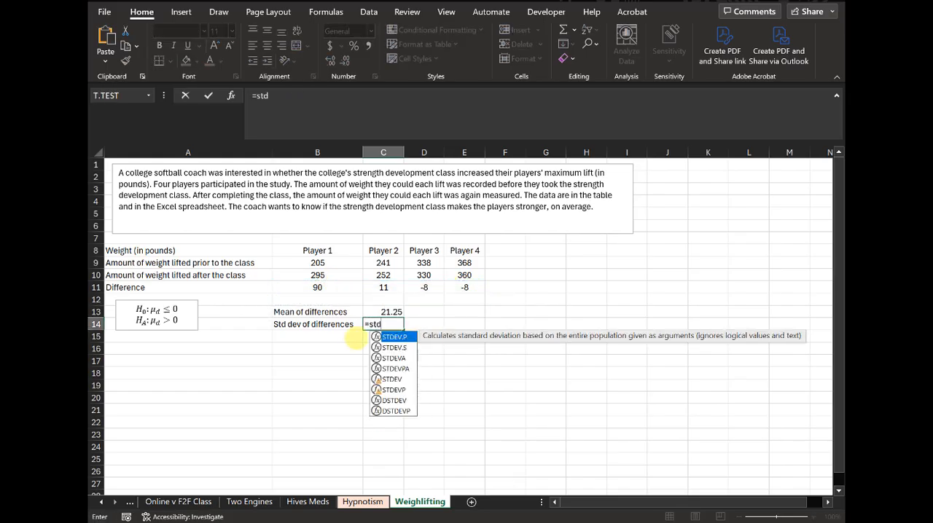
double_click(394, 347)
drag(325, 288, 452, 279)
key(Return)
Step: Add the sample size below the standard deviation, with the label "n" in B15 and 4 in C15
key(Down)
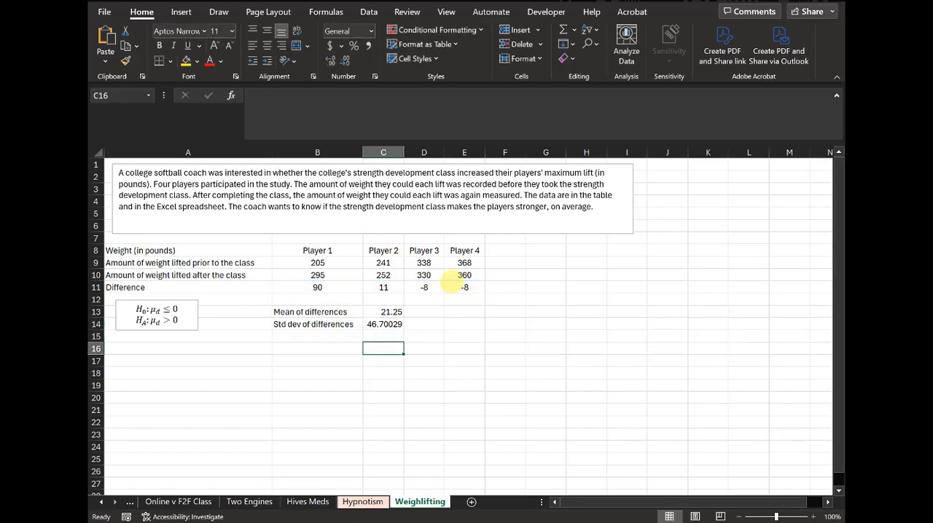
key(Left)
key(Up)
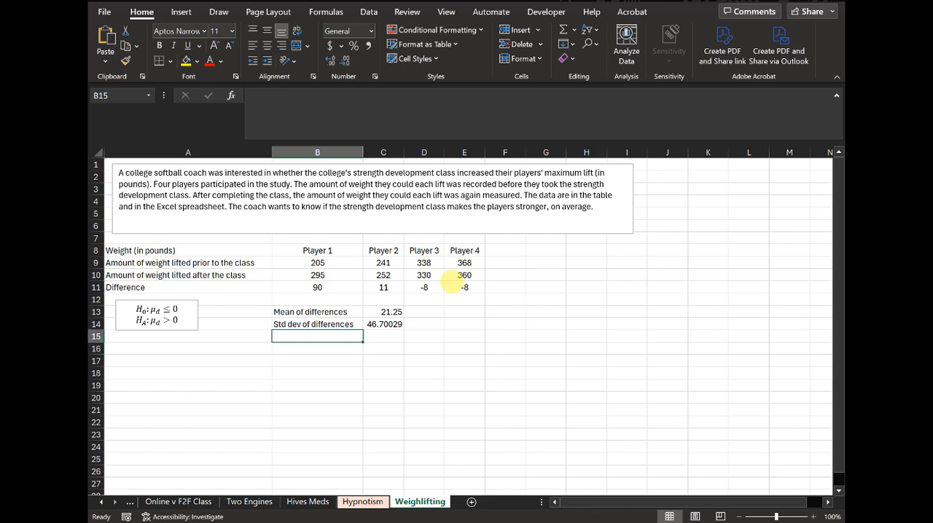
text(n)
key(Tab)
text(4)
key(Return)
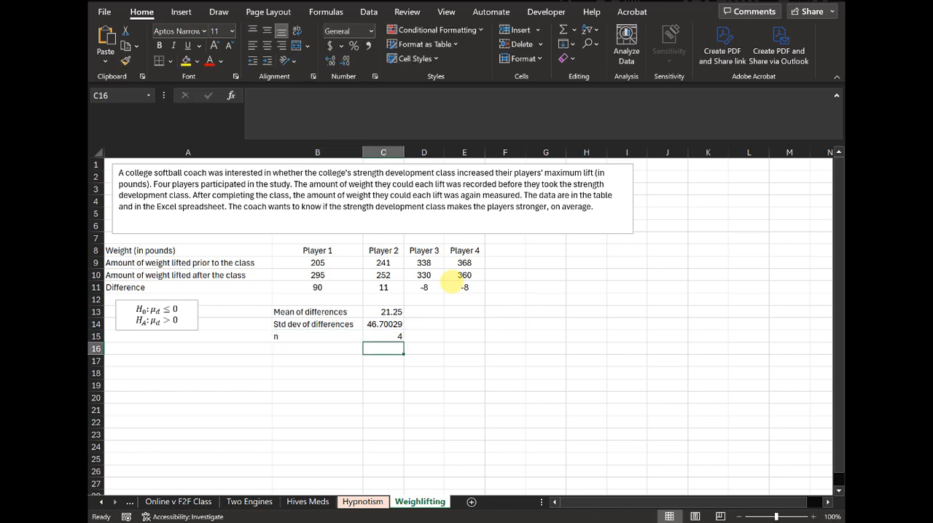
Step: Add the degrees of freedom in row 16, with the label "df" in B16 and 3 in C16
key(Left)
text(df)
key(Tab)
text(3)
key(Return)
Step: Label B18 as "Test Stat", leaving row 17 blank below the degrees of freedom
key(Down)
key(Left)
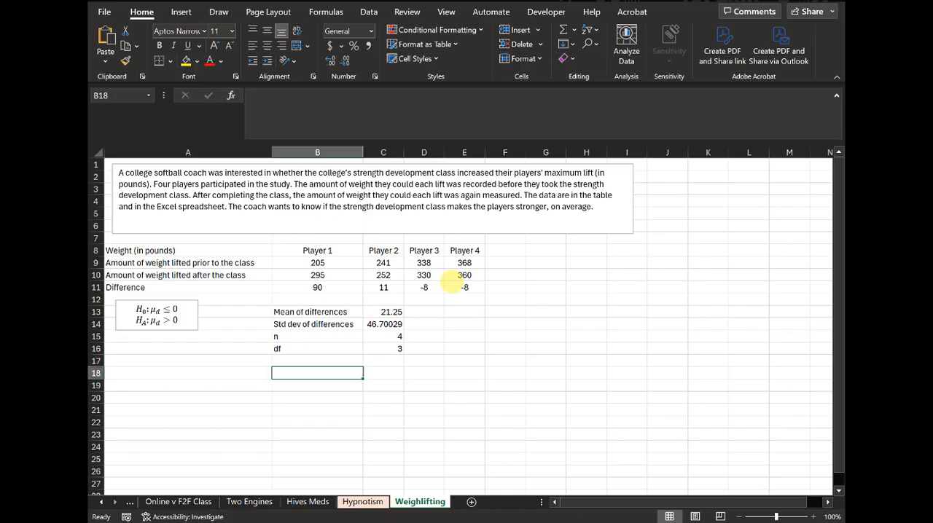
text(Test S)
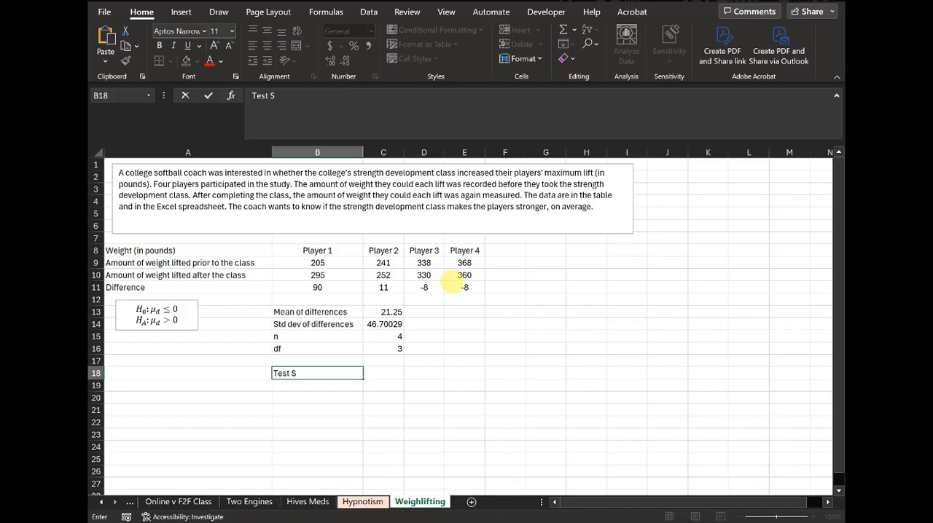
text(tat)
key(Tab)
Step: Calculate the test statistic in C18 with the formula =C13/(C14/SQRT(C15))
text(=)
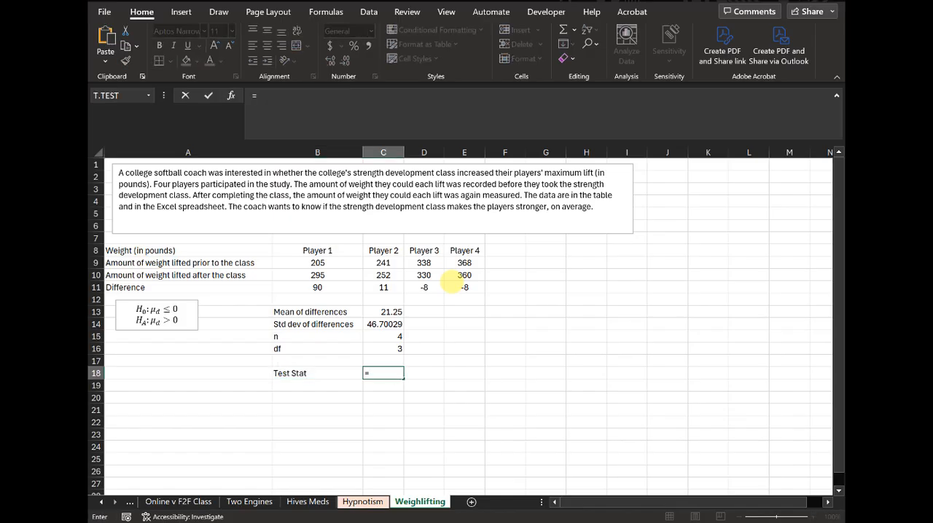
click(386, 311)
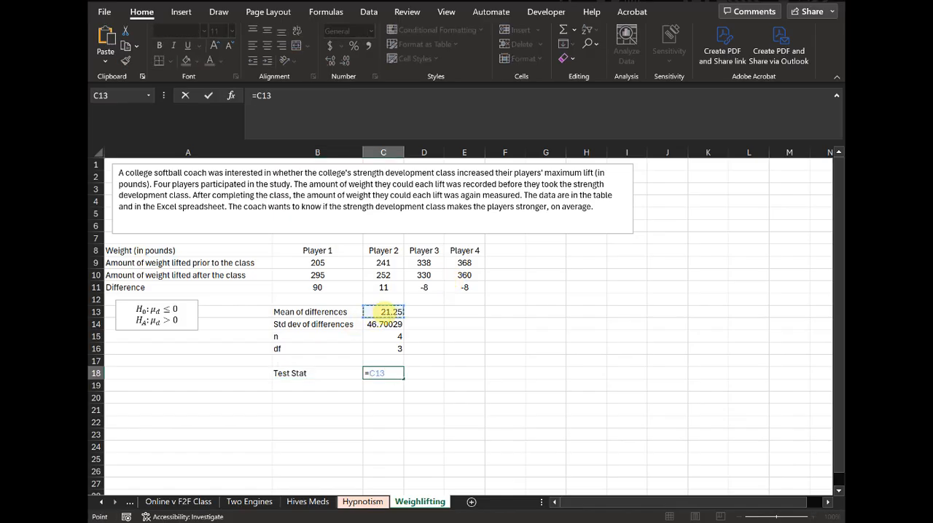
text(/()
click(398, 324)
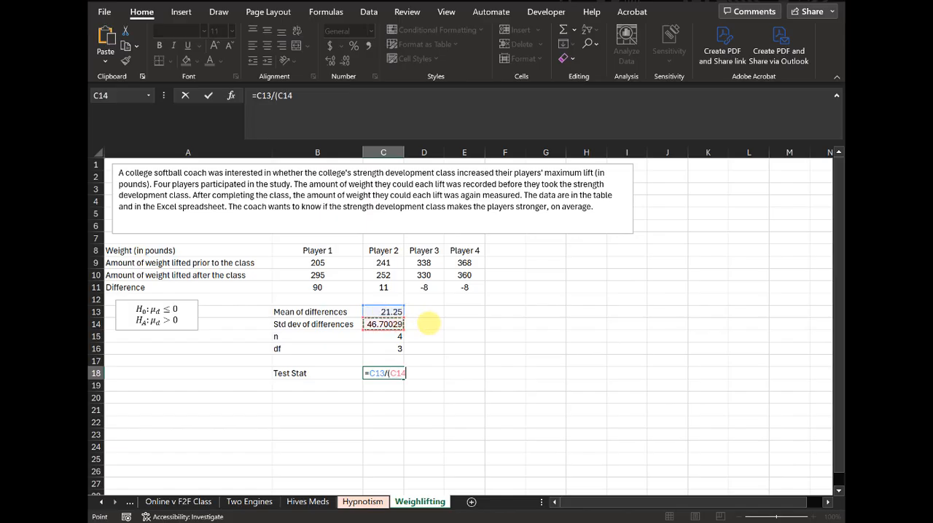
text(/sqrt()
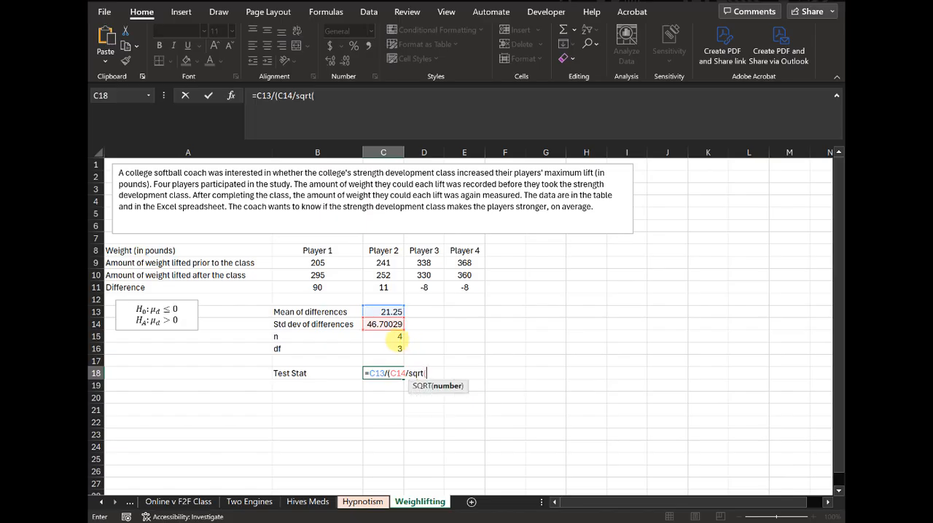
click(398, 337)
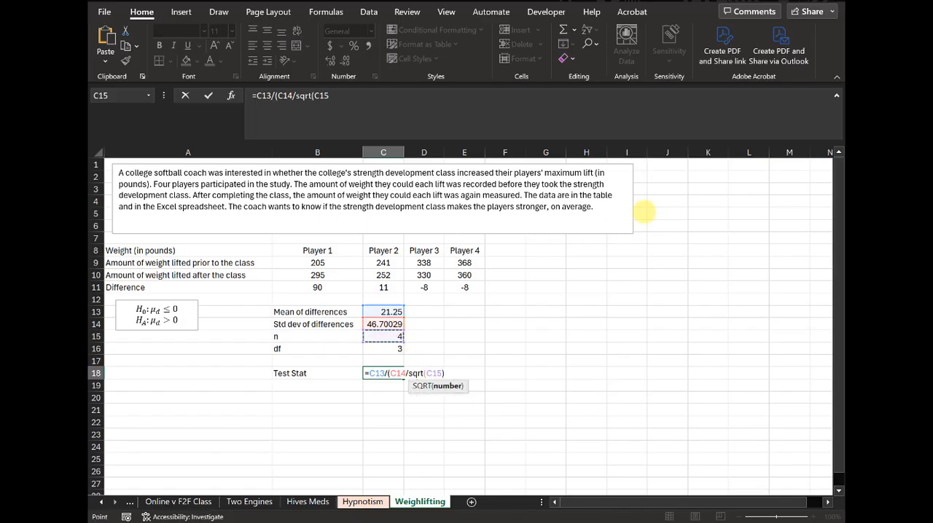
text()))
key(Return)
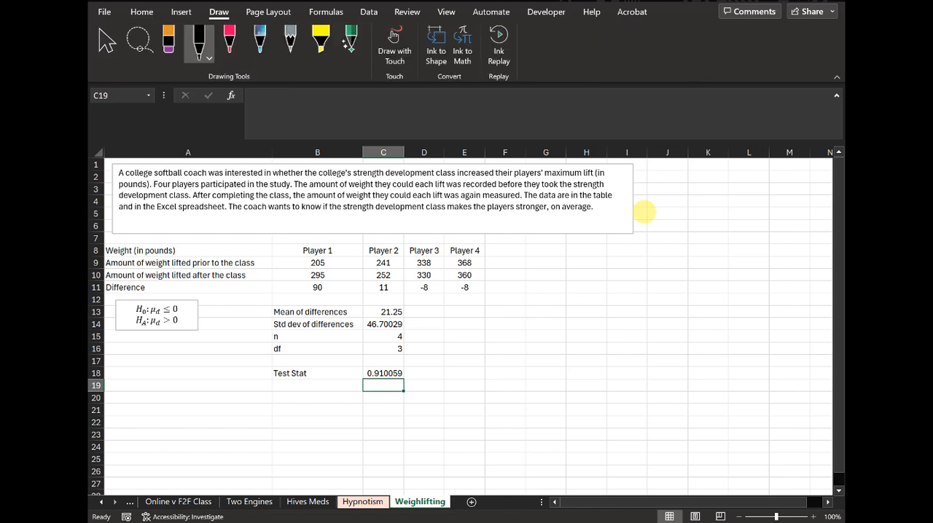
Step: Sketch a bell curve in black ink beside the data, shading the right tail and marking its boundary 0.91
mouse_move(574, 318)
mouse_down()
mouse_move(685, 316)
mouse_move(597, 307)
mouse_move(656, 279)
mouse_move(675, 316)
mouse_up()
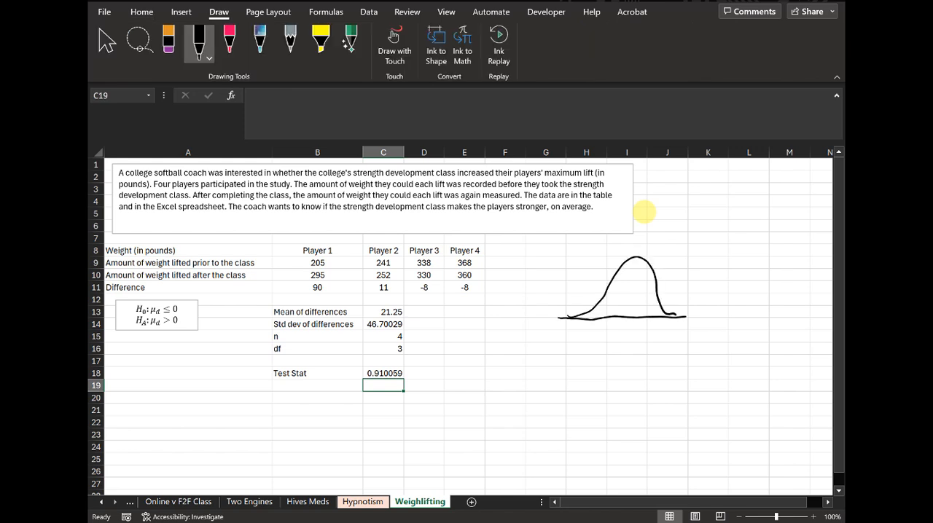
drag(654, 277, 663, 339)
drag(670, 328, 671, 339)
drag(658, 295, 660, 315)
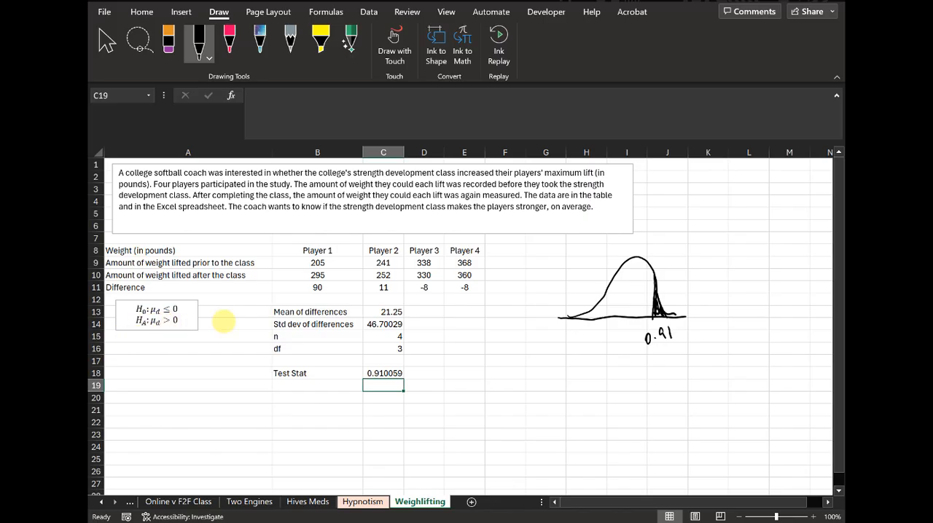
click(142, 11)
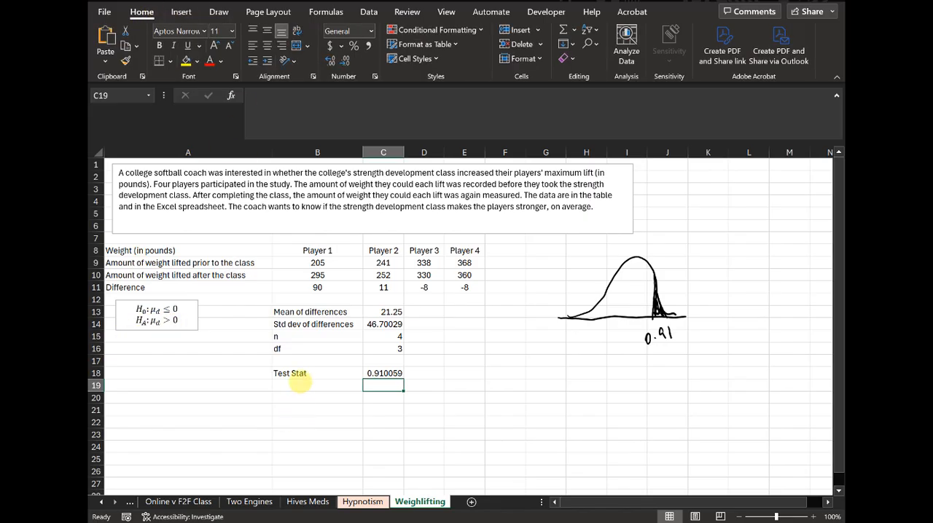
Step: Label B19, directly below the test statistic label, as "P-value"
click(298, 385)
text(P-value)
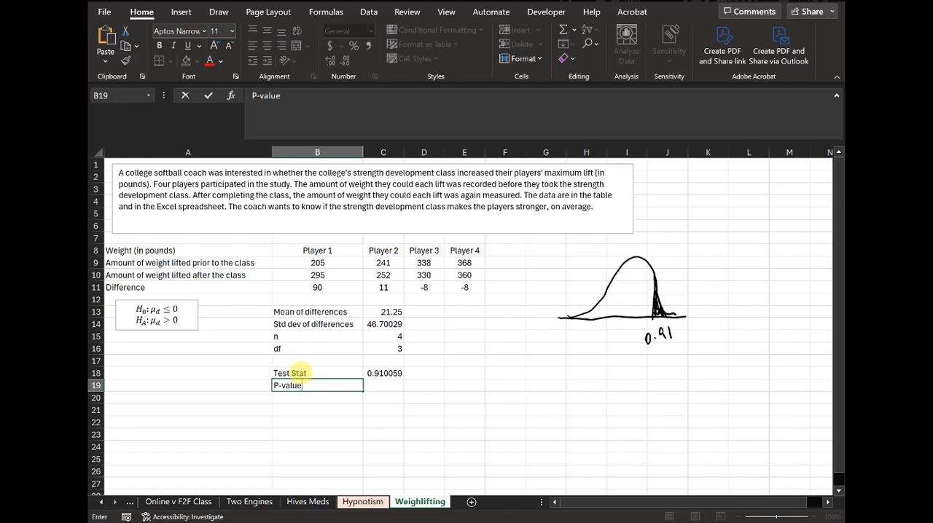
key(Tab)
Step: Calculate the right-tail p-value in C19 with the formula =1-T.DIST(C18,C16,TRUE)
text(=t.dist()
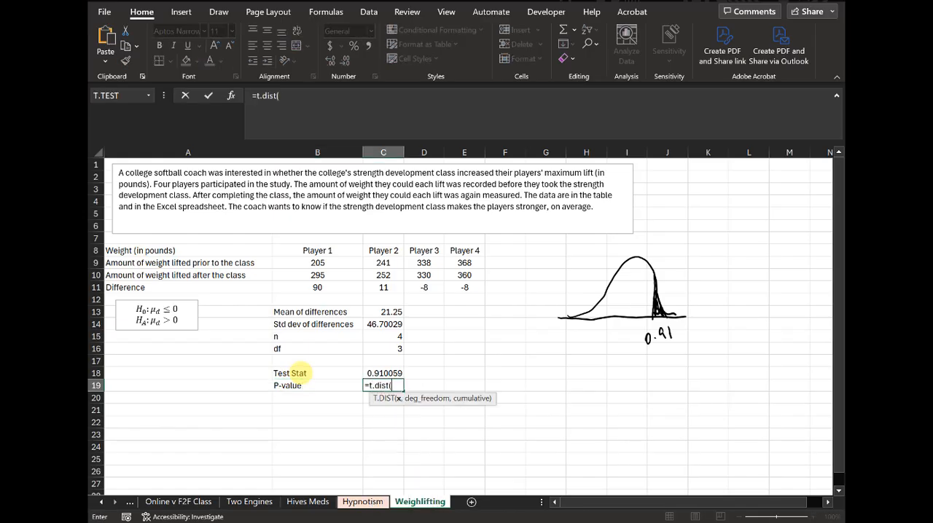
click(387, 372)
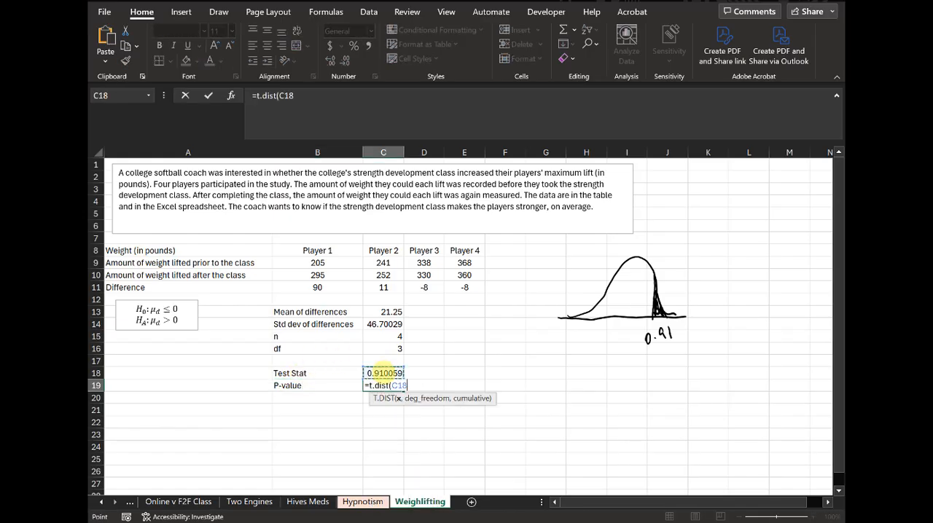
text(,)
click(385, 349)
text(,treu)
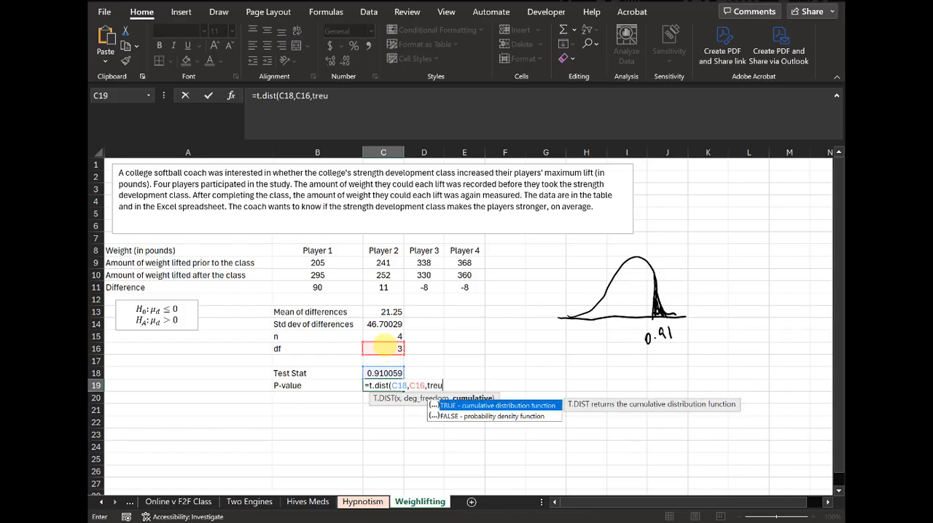
key(BackSpace)
key(BackSpace)
text(ue))
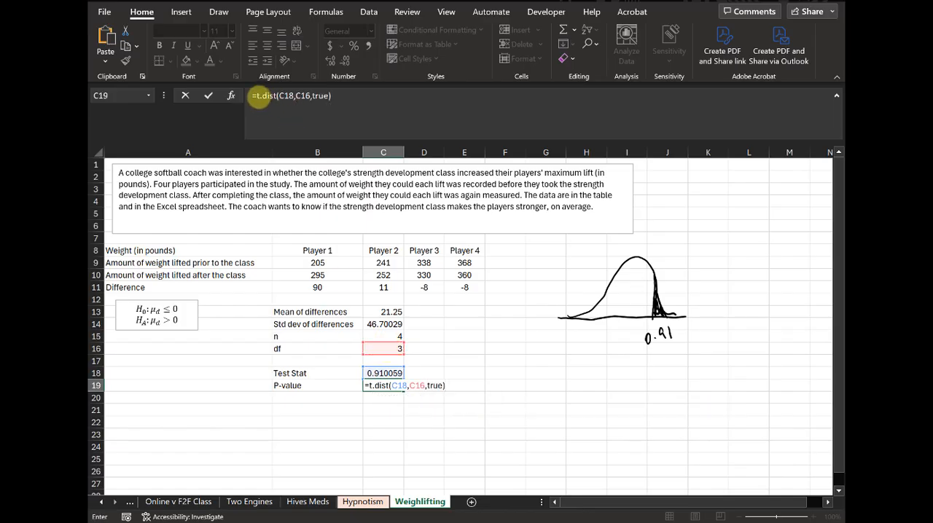
click(257, 97)
text(1-)
key(Return)
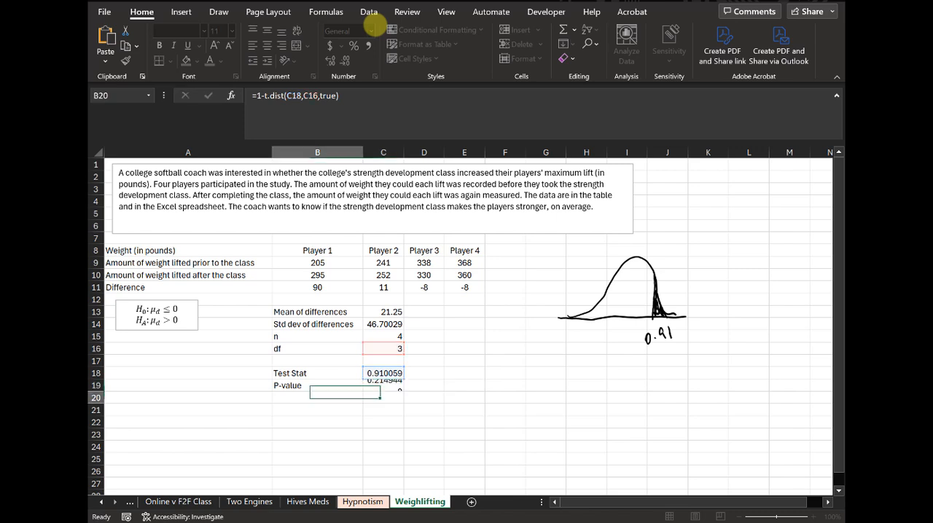
click(383, 386)
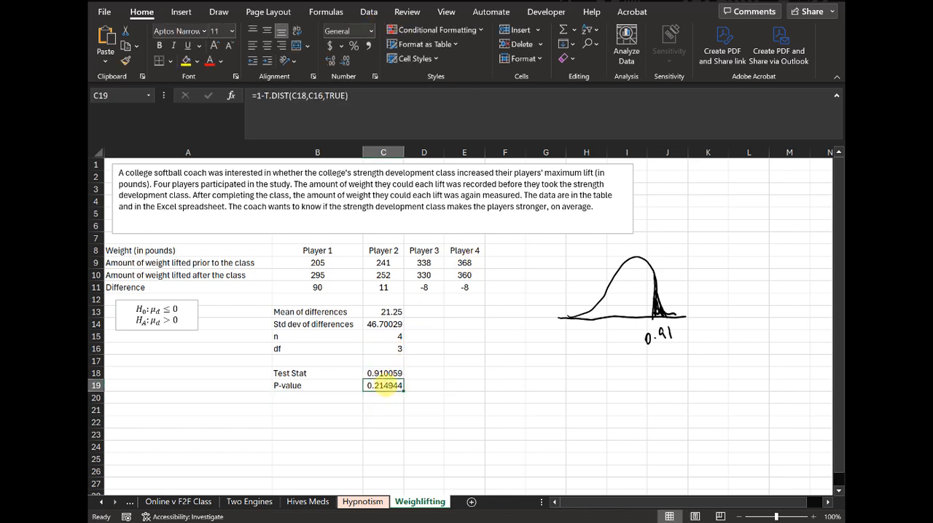
Step: Record the test decision "Do not reject" in D19, beside the p-value
click(420, 381)
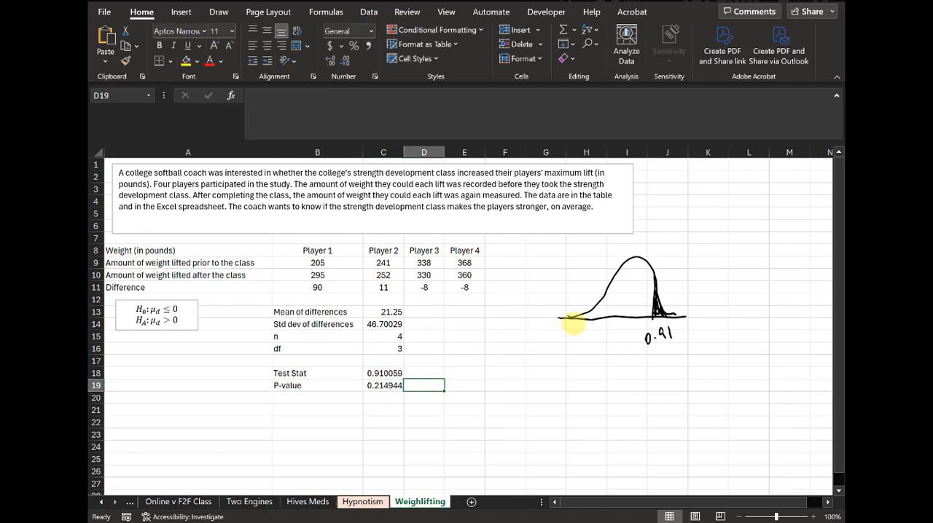
text(Do not rejec)
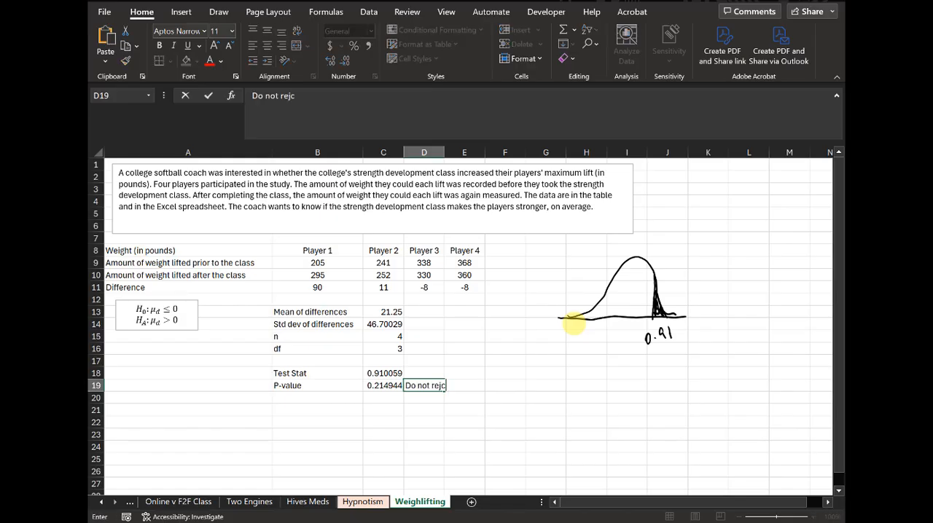
text(t)
key(Return)
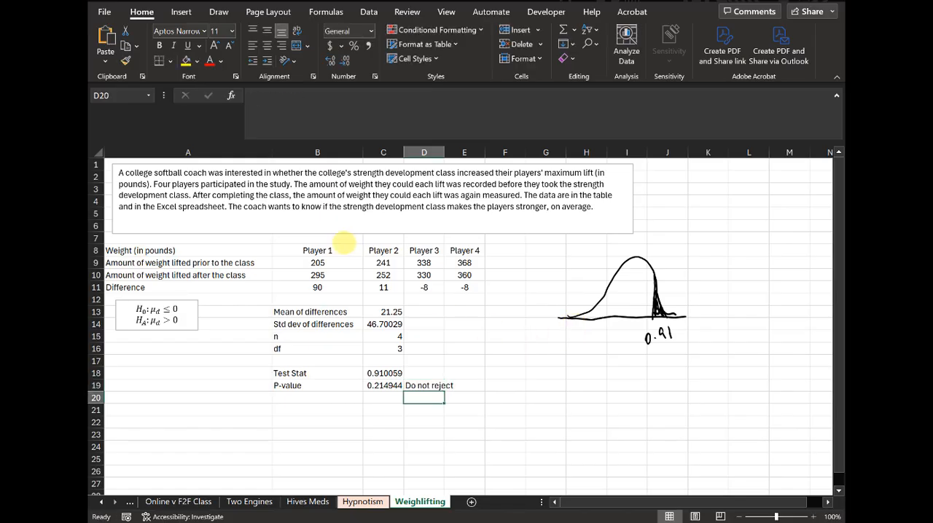